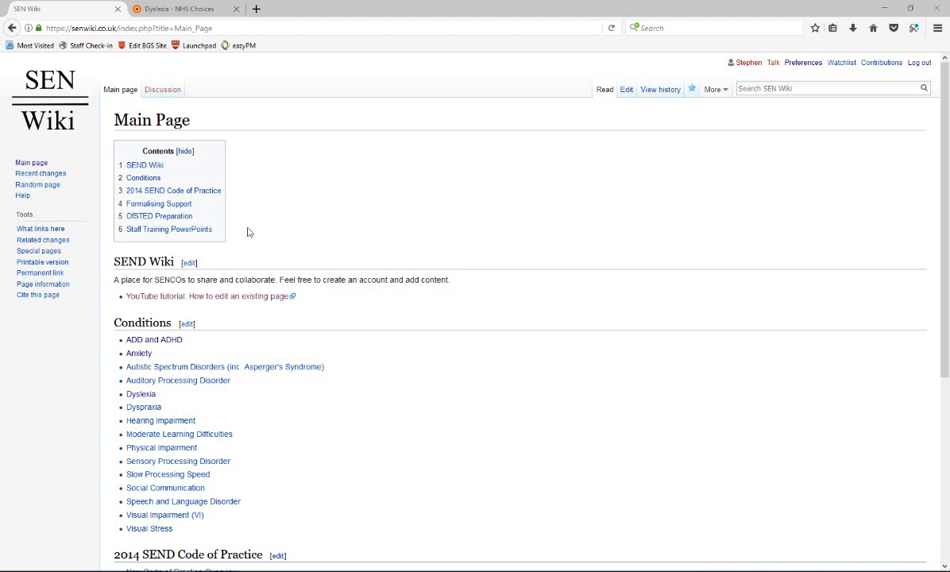
Copy the full web address of the NHS Choices Dyslexia introduction page.
click(177, 11)
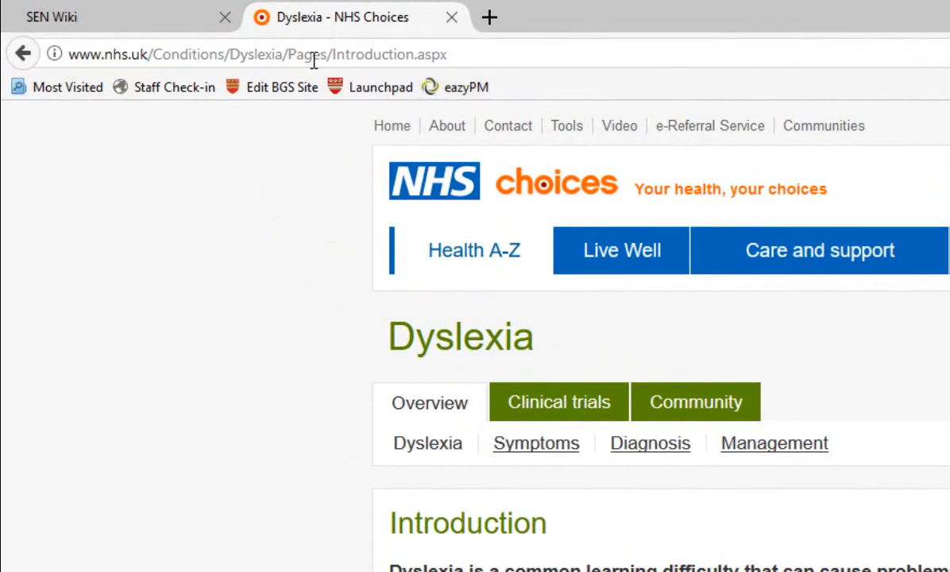
click(392, 56)
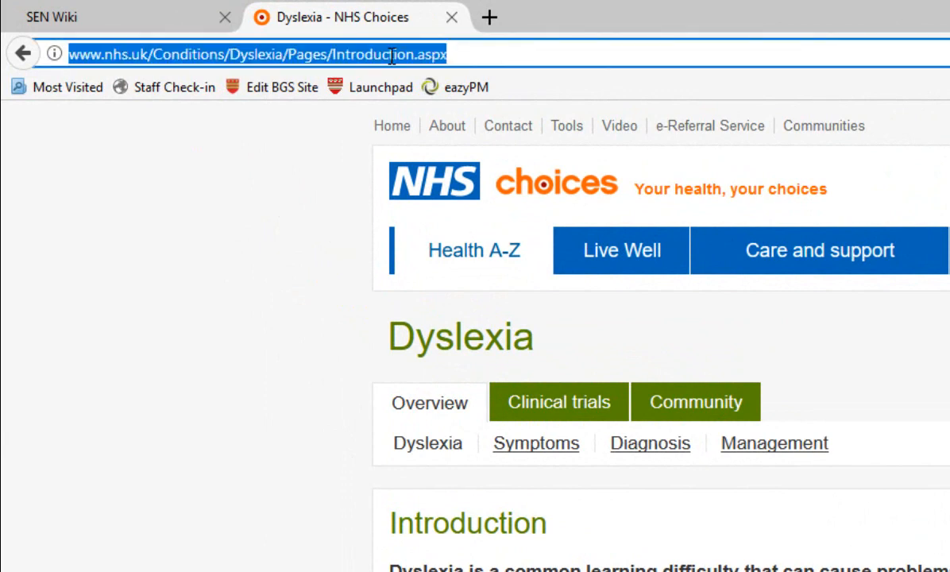
drag(460, 53, 51, 40)
right_click(200, 46)
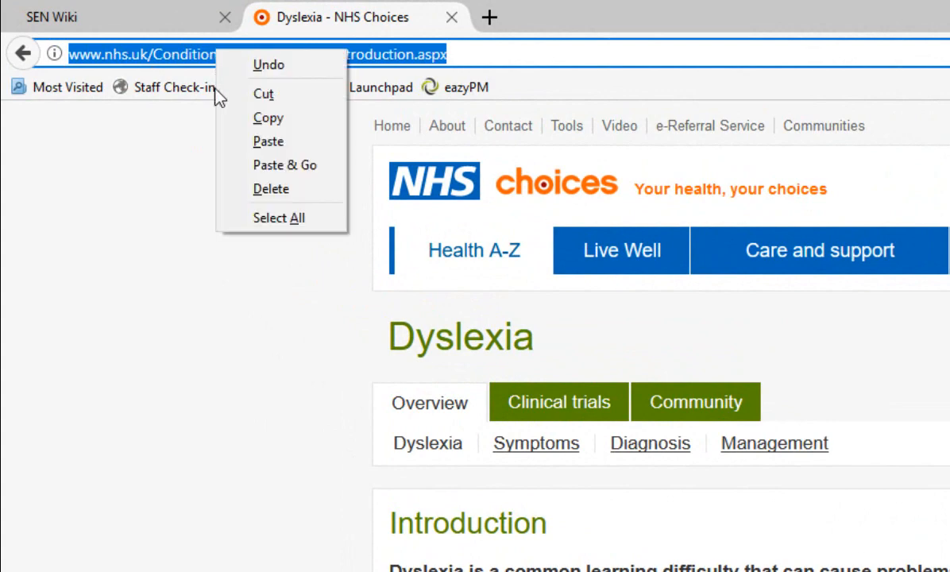
click(267, 118)
click(461, 54)
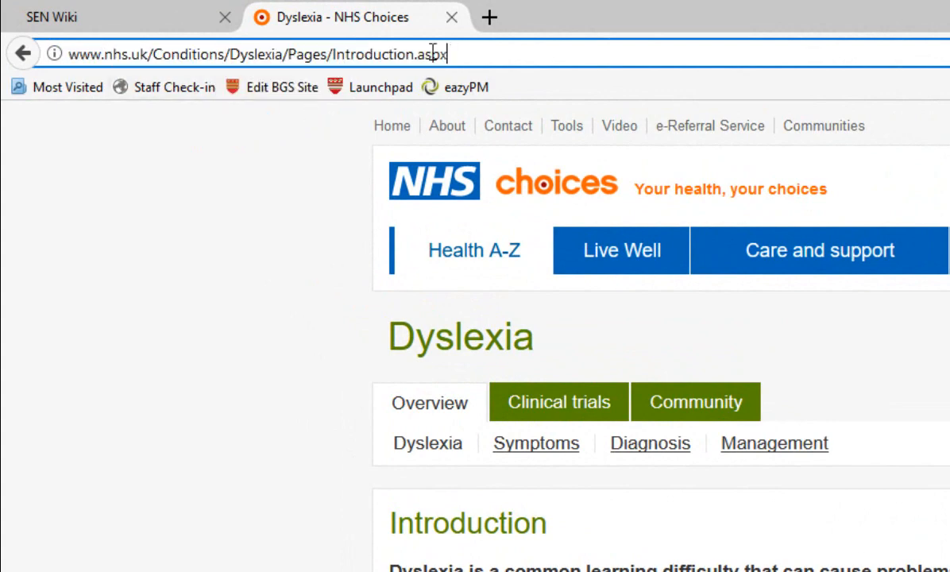
Return to SEN Wiki, open the Dyslexia article from the Conditions list and review its sections down to Sources.
click(102, 23)
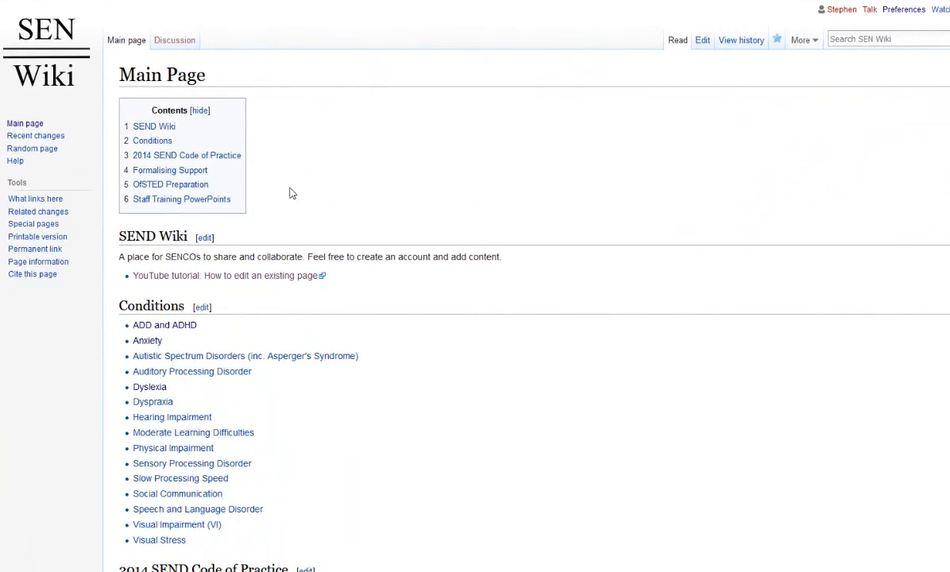
click(153, 389)
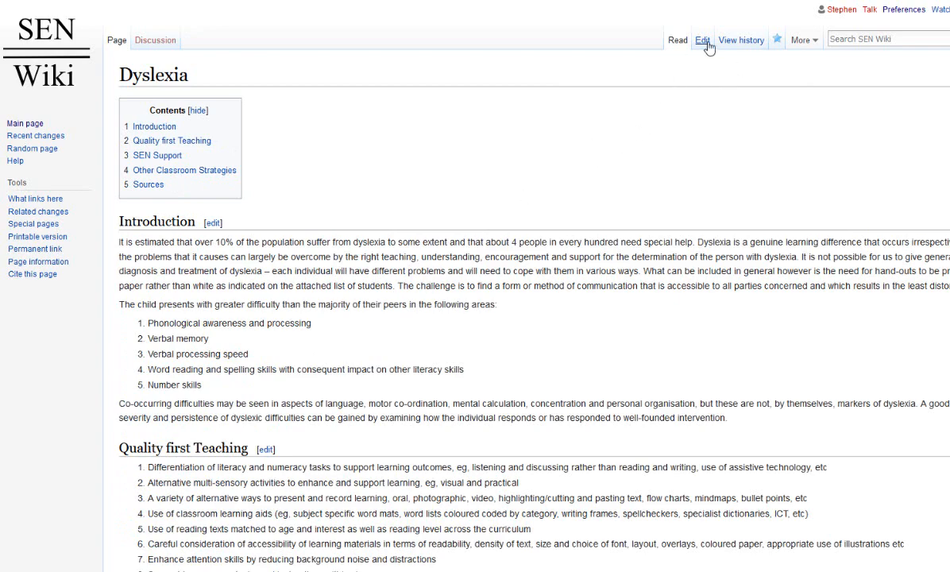
scroll(255, 415, down, 1)
scroll(254, 415, down, 10)
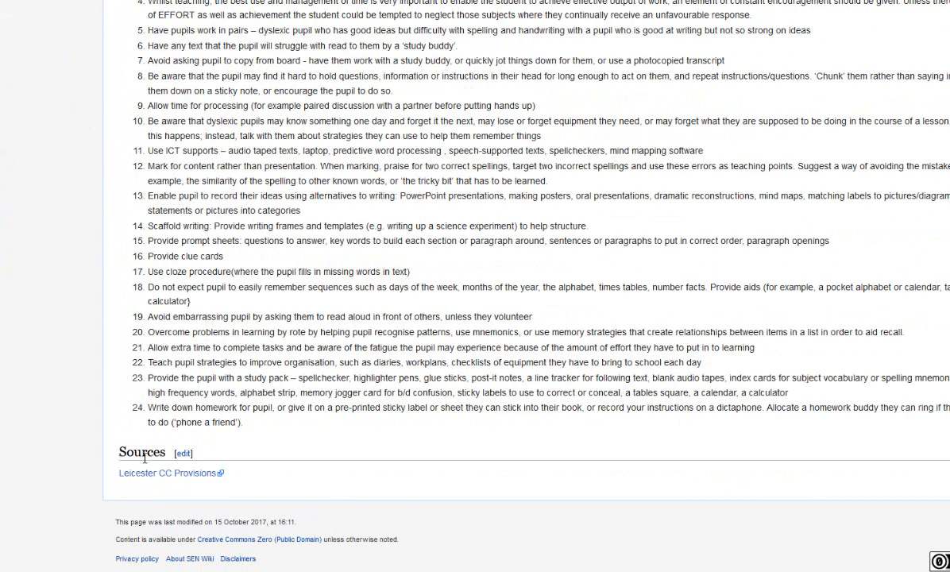
scroll(294, 389, up, 3)
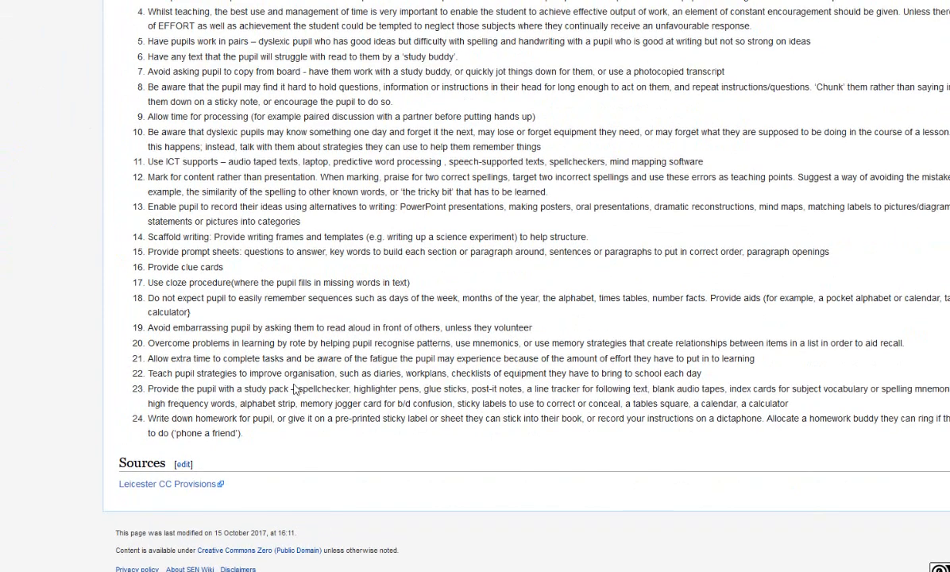
scroll(294, 385, down, 2)
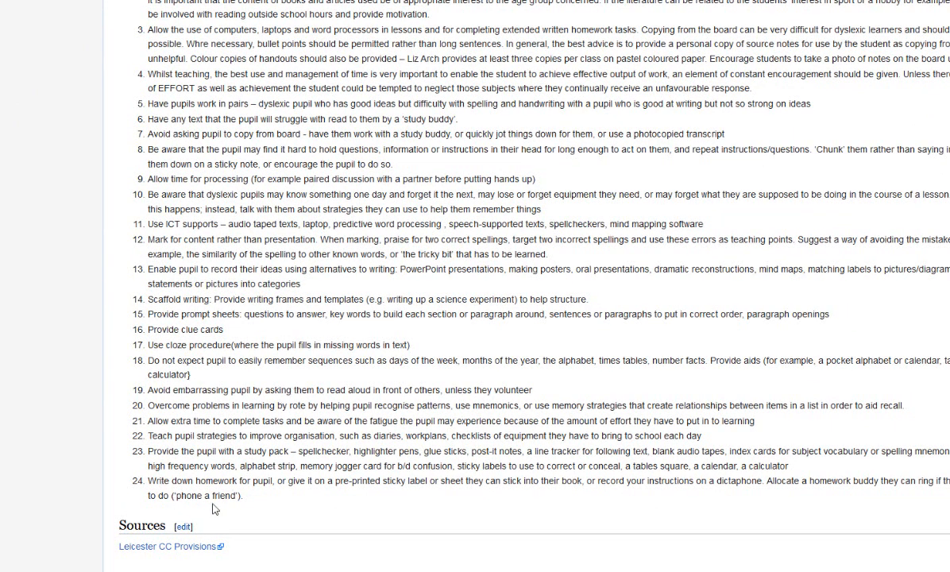
key(Home)
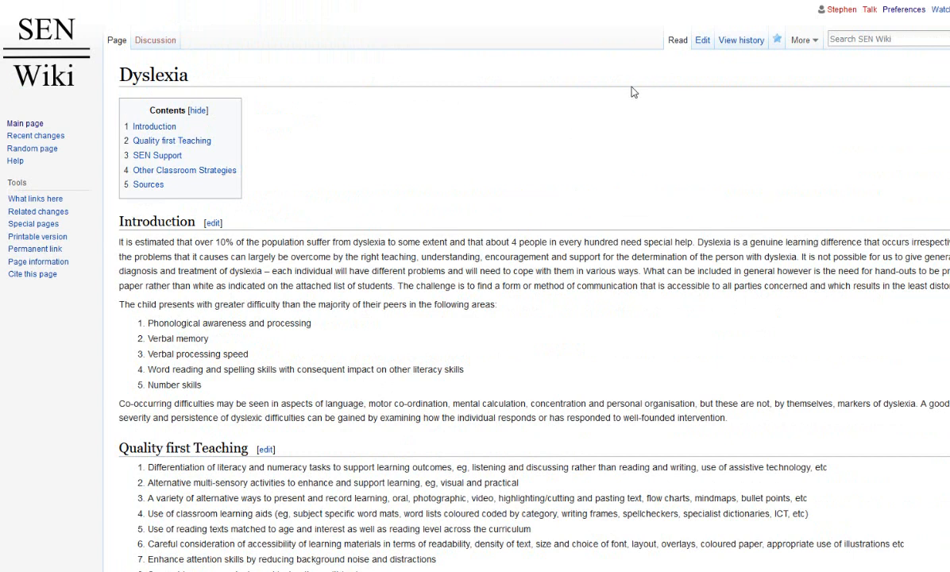
Open the whole Dyslexia article for editing and add a level-two "Further Reading" heading above the Sources section.
click(703, 43)
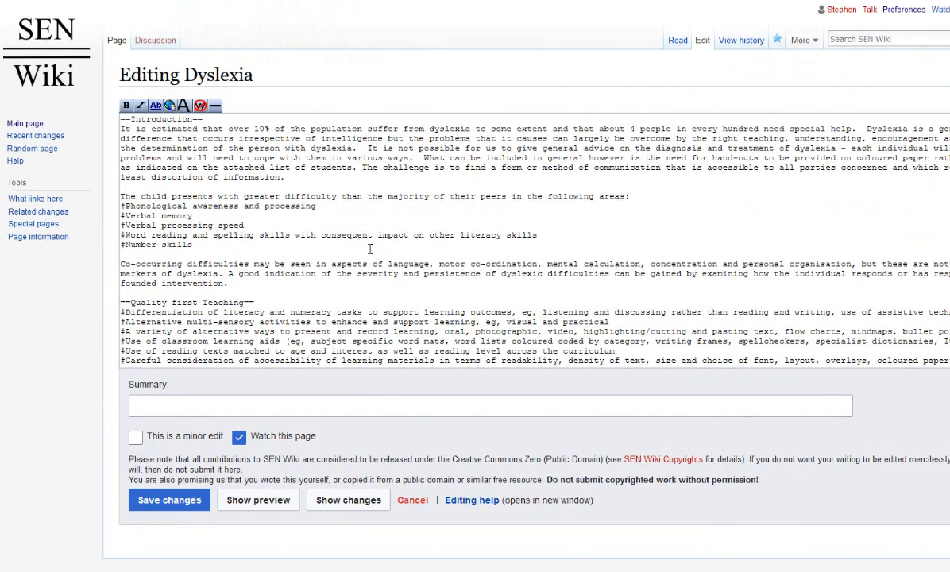
click(321, 245)
scroll(294, 244, down, 15)
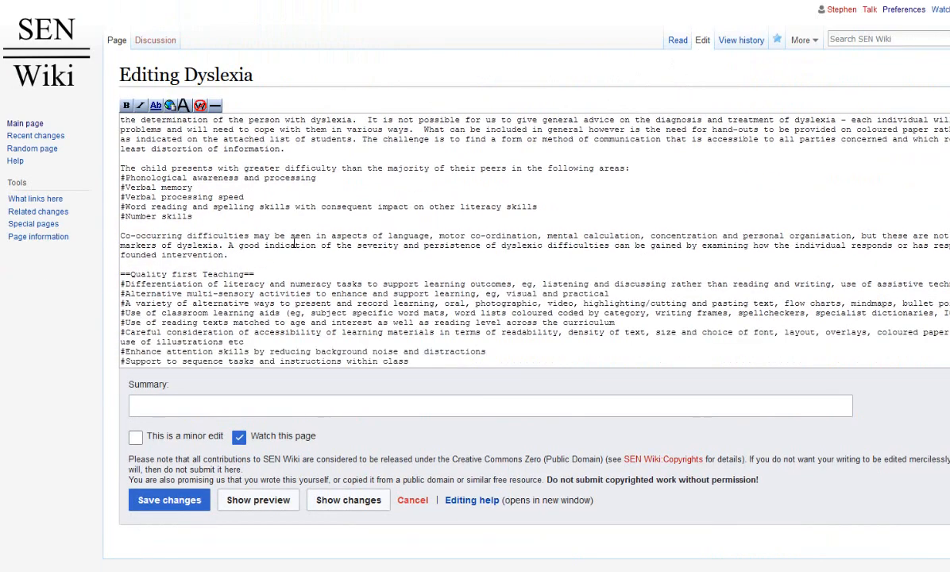
scroll(294, 244, down, 5)
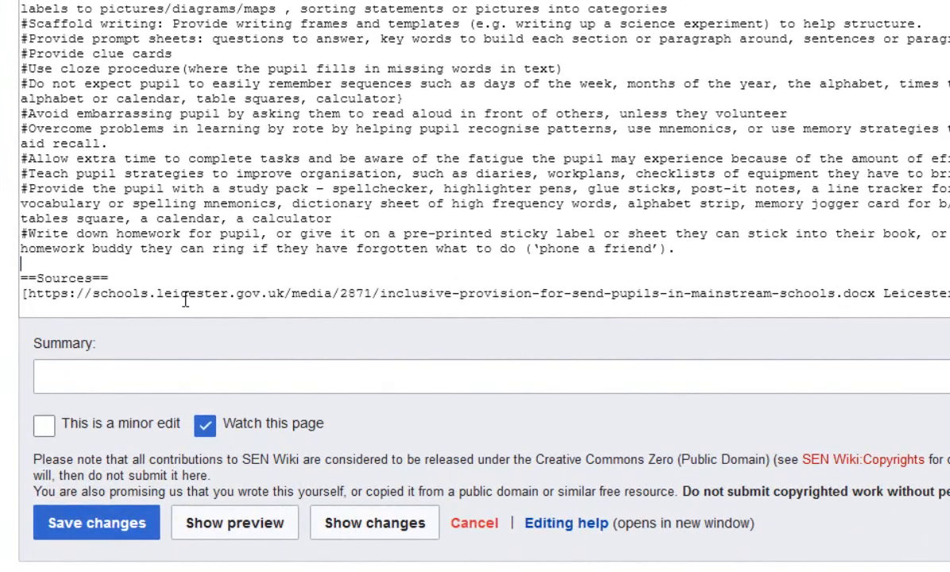
key(Return)
key(Return)
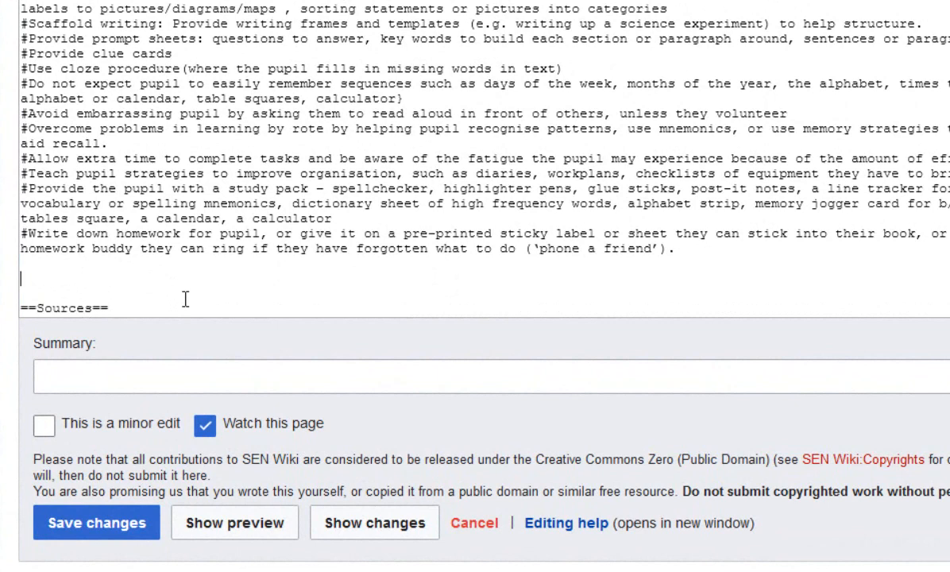
text(==Further Reading==)
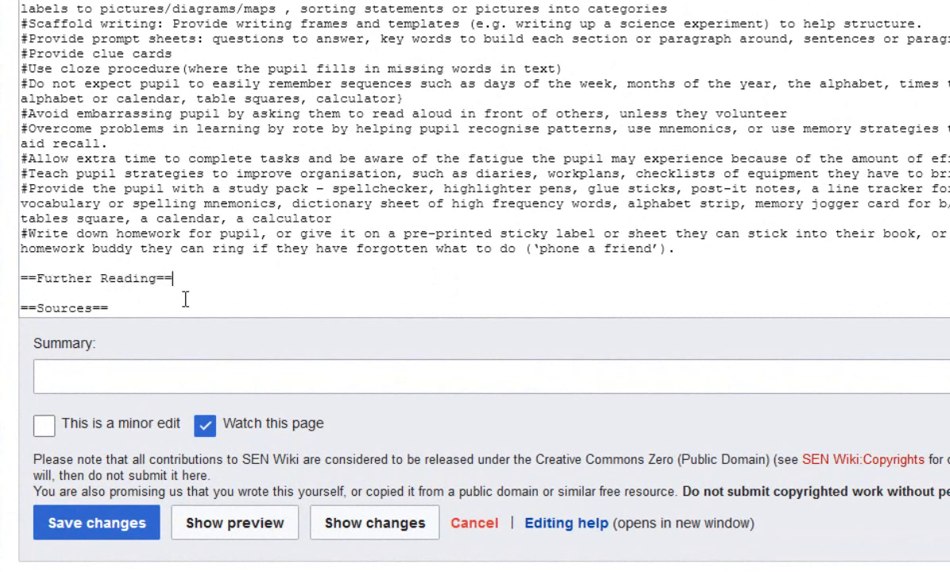
Start a bulleted external link under the Further Reading heading with the copied NHS Dyslexia page address.
key(Return)
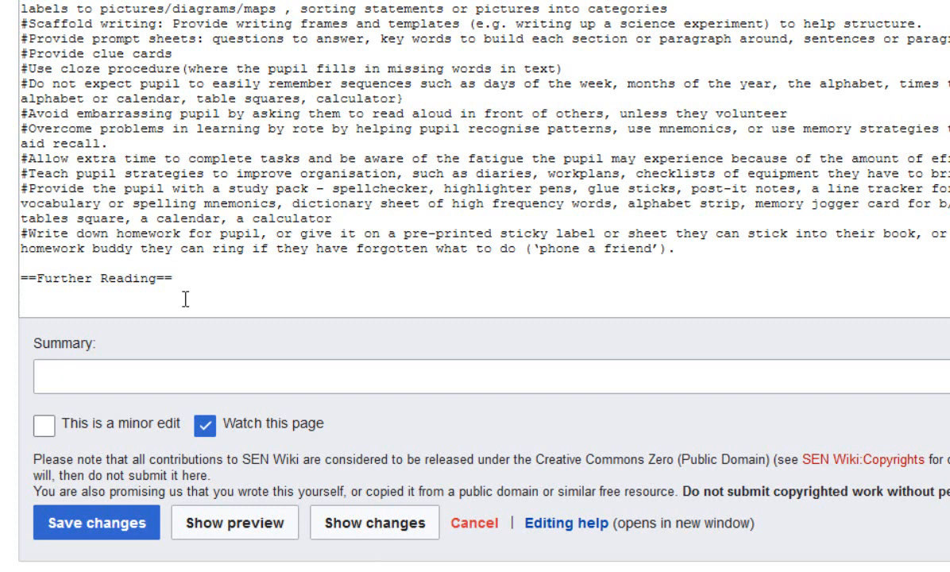
text(*)
text([)
right_click(54, 295)
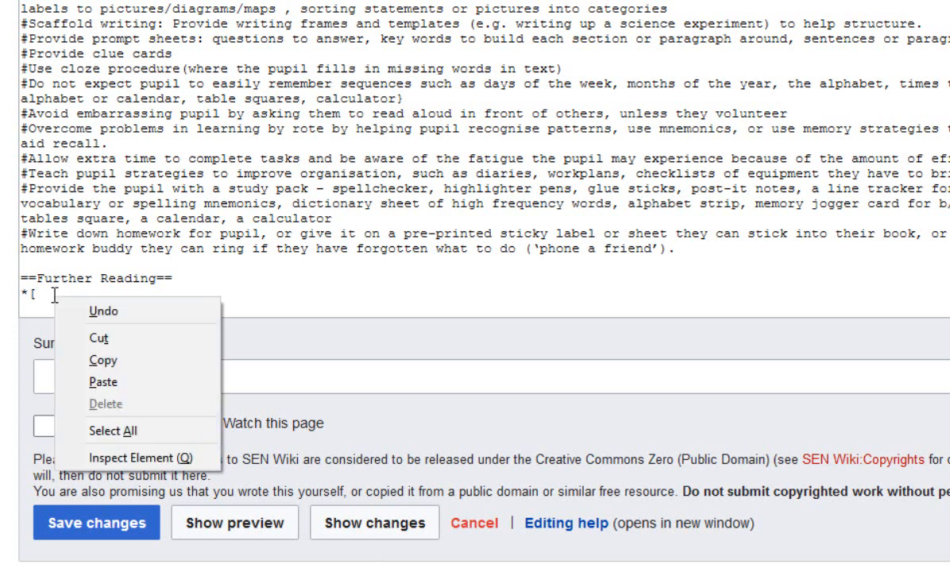
click(88, 388)
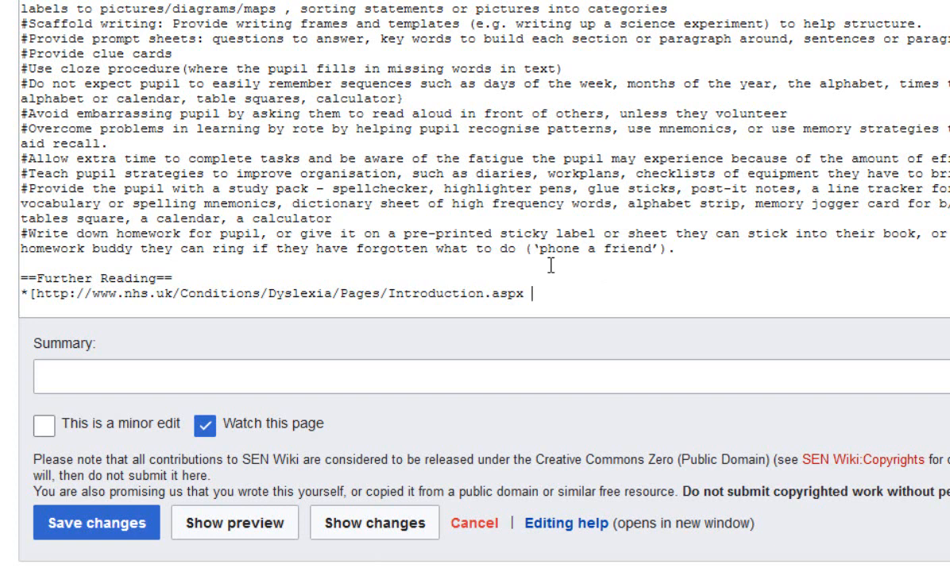
Label the external link "NHS - Dyslexia overview" after a space and close its square bracket.
text(NHS - Dyslexia)
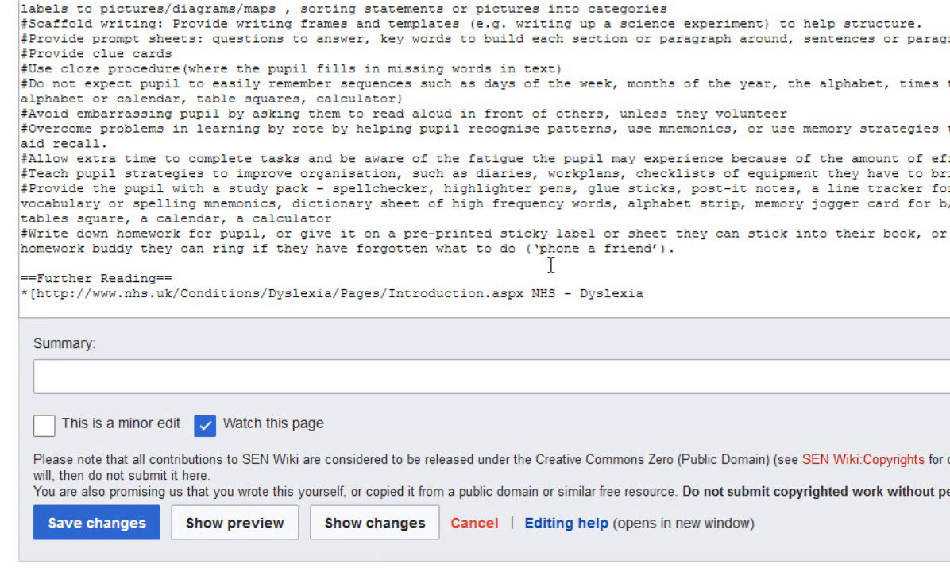
text( overview)
double_click(528, 295)
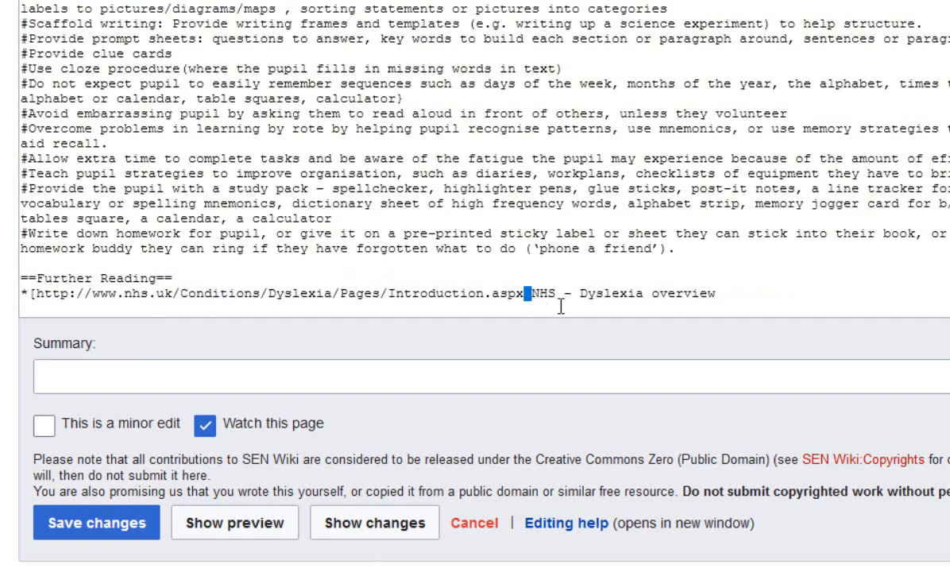
click(541, 299)
click(720, 294)
text(])
key(shift+Left)
click(754, 293)
Mark the change as a minor edit and enter the summary "Added link to NHS dyslexia.".
click(44, 430)
click(121, 374)
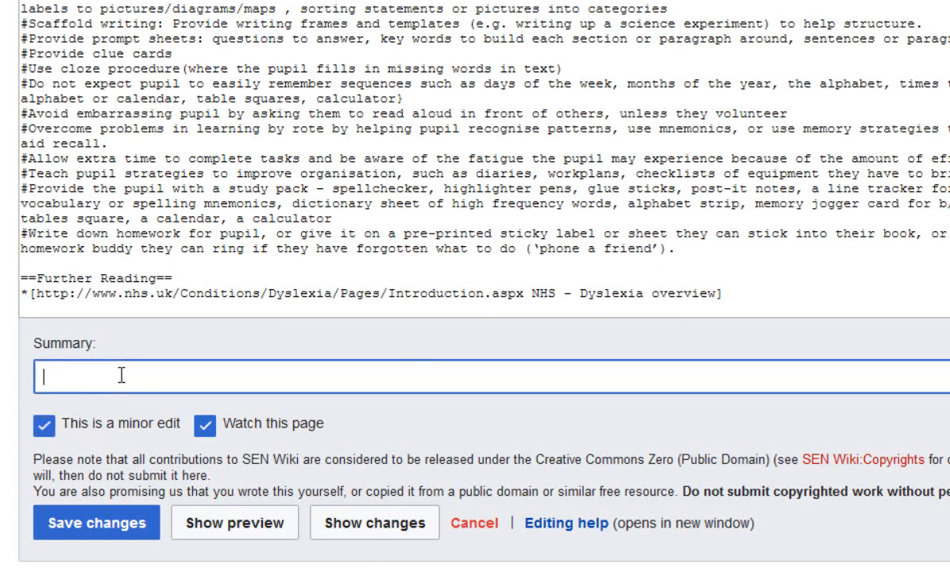
text(Added l)
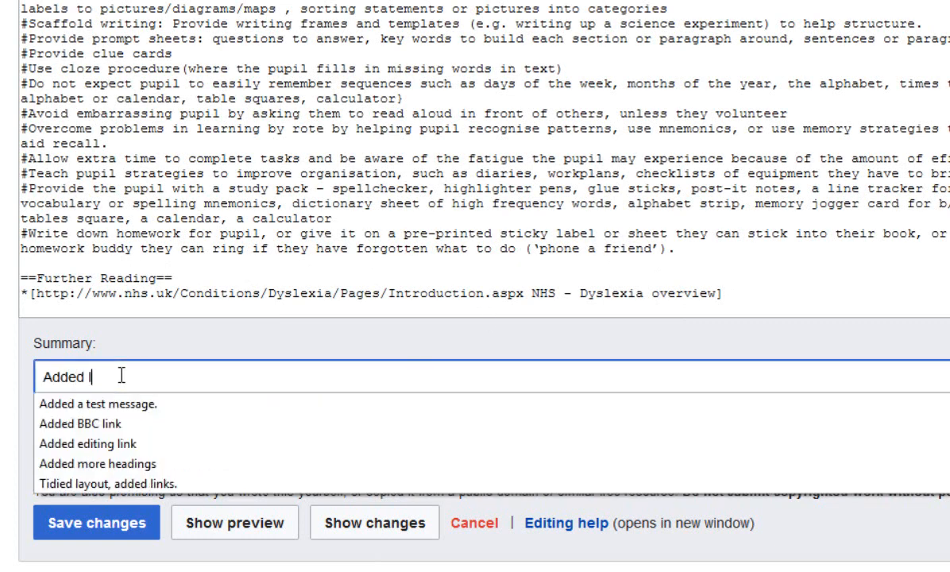
text(ink to N)
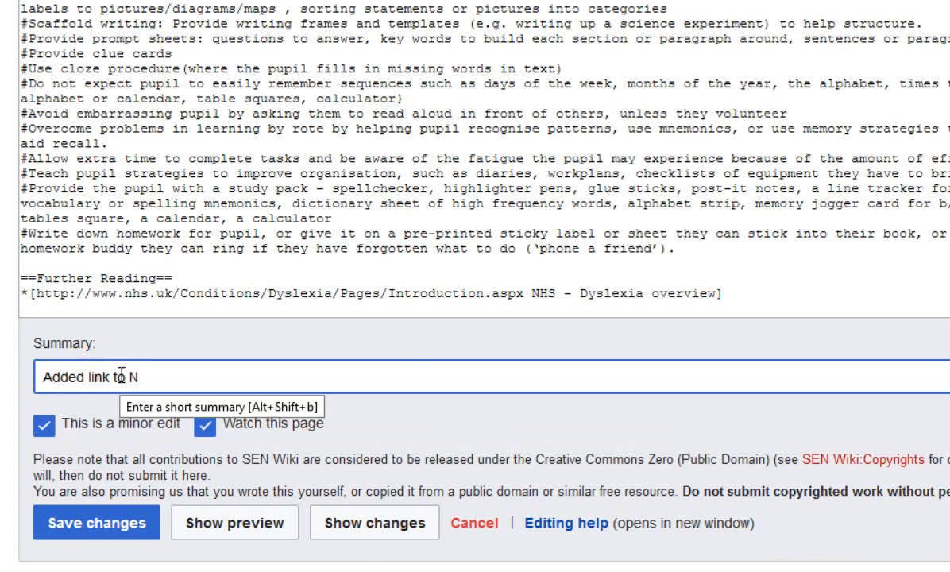
text(HS dyslexia.)
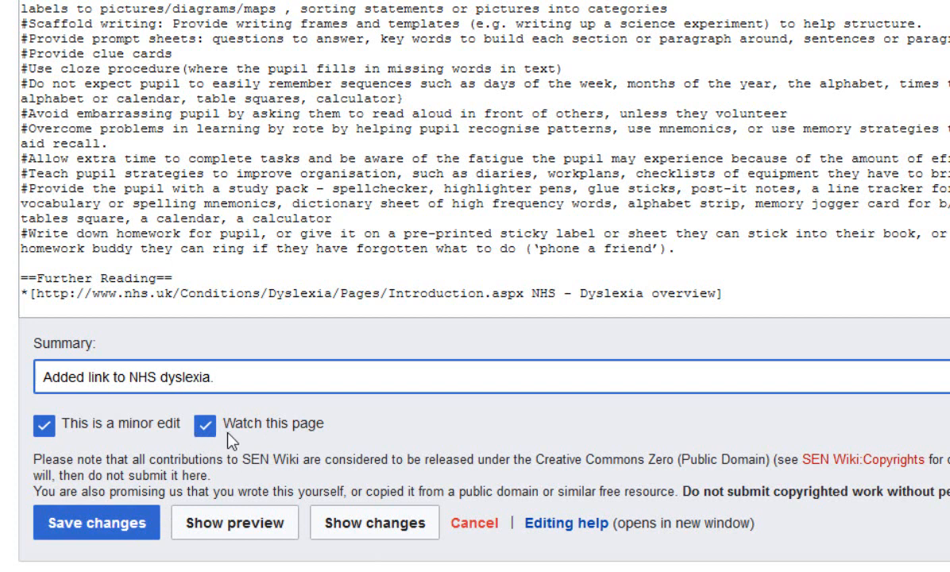
click(207, 429)
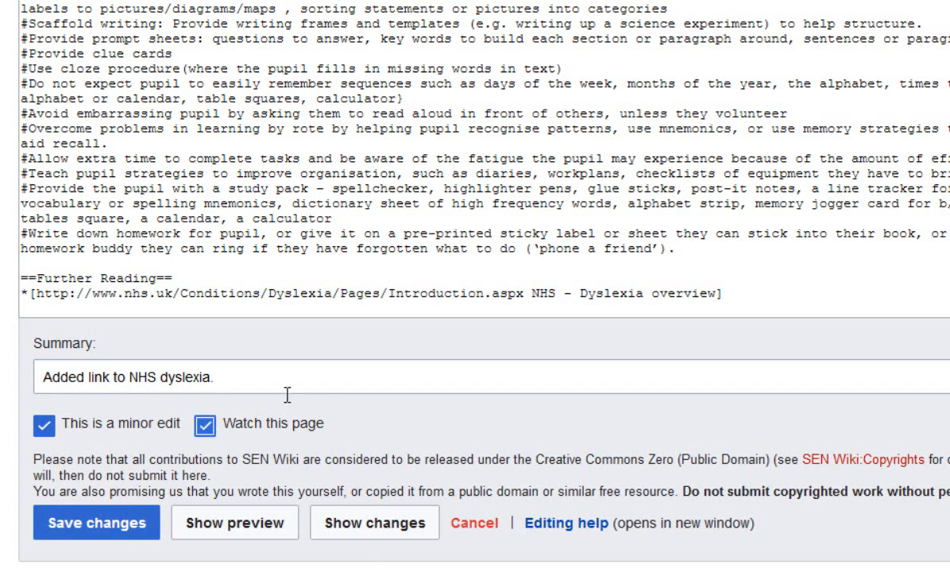
click(204, 429)
click(203, 431)
Save the Dyslexia article changes, answering the spam-protection sum with 49.
click(93, 525)
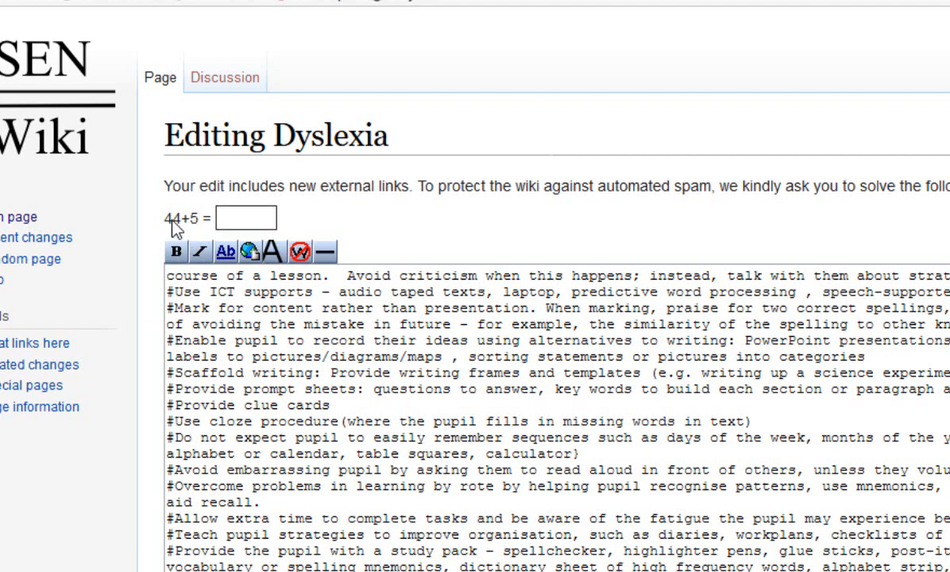
click(229, 217)
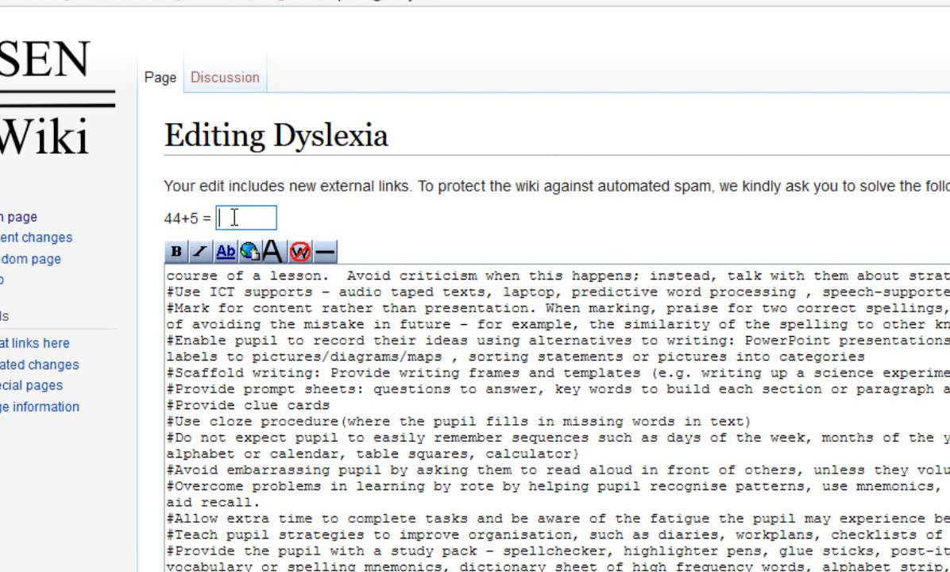
text(49)
key(Return)
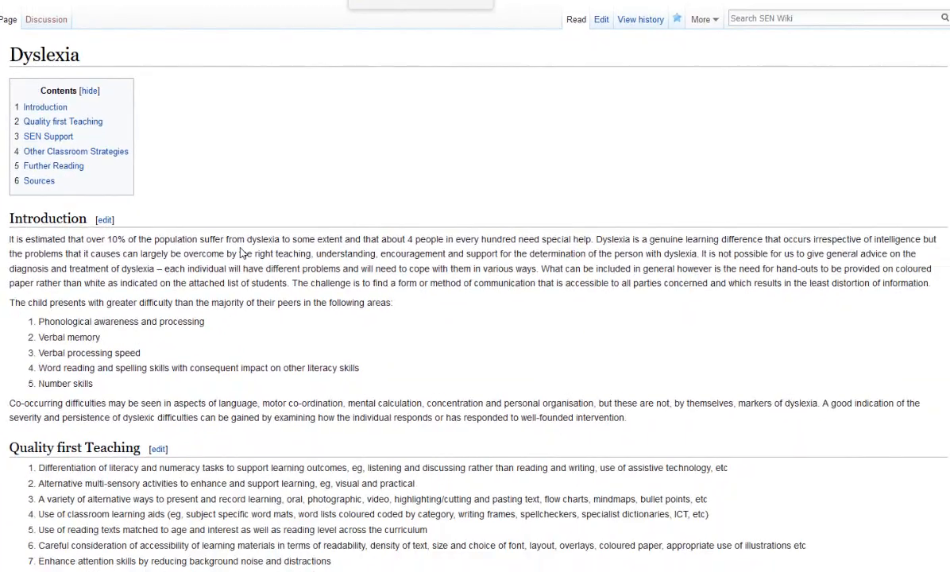
Test the "NHS - Dyslexia overview" link under Further Reading, and return to the wiki article.
scroll(242, 253, down, 12)
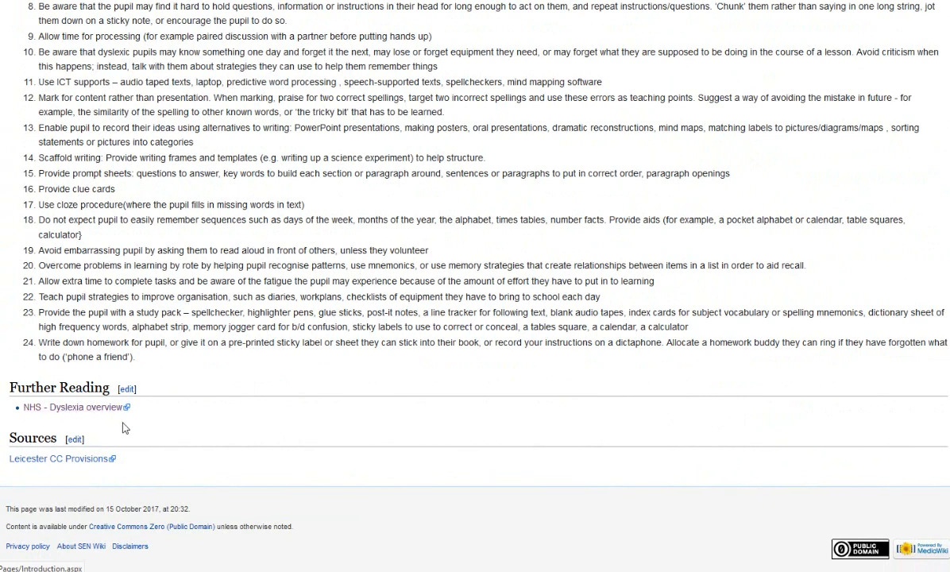
click(84, 412)
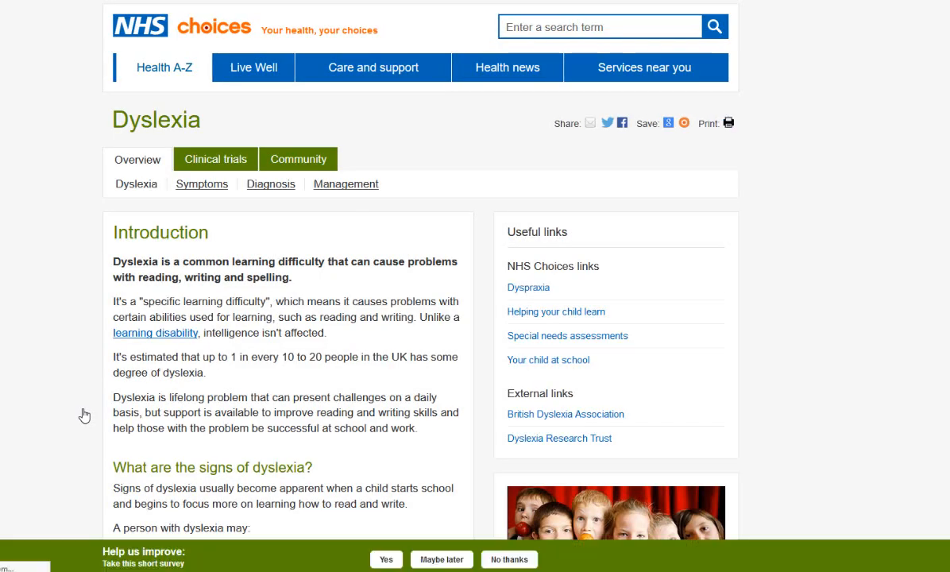
key(alt+Left)
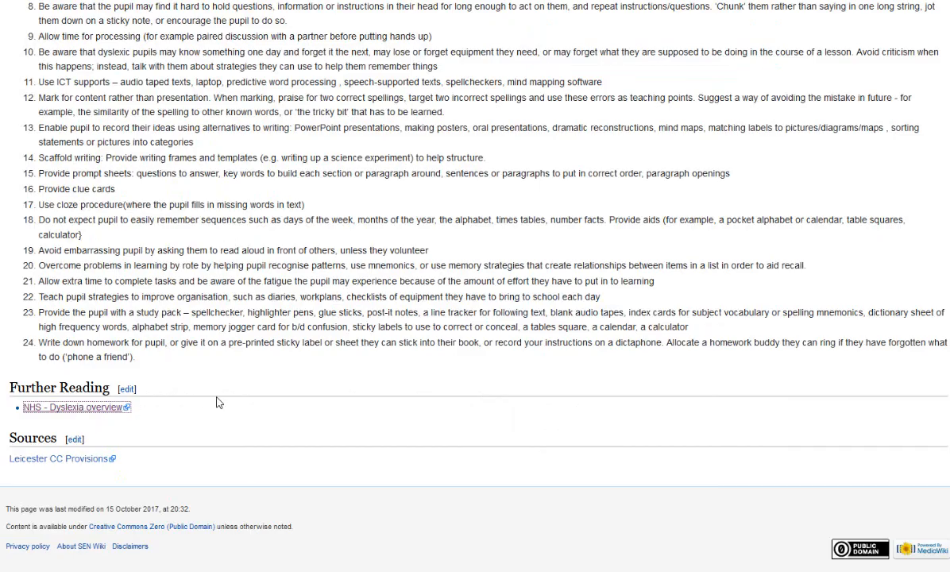